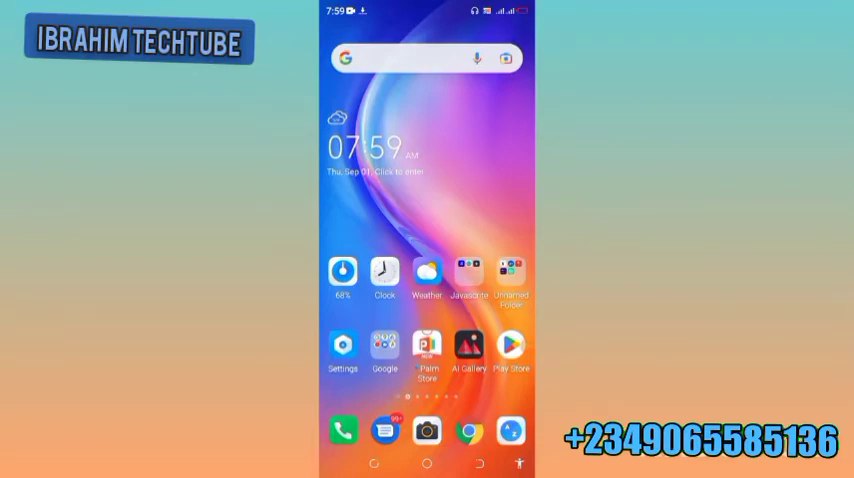
scroll(427, 300, "down", 5)
scroll(427, 250, "down", 10)
scroll(427, 250, "down", 10)
scroll(427, 250, "down", 5)
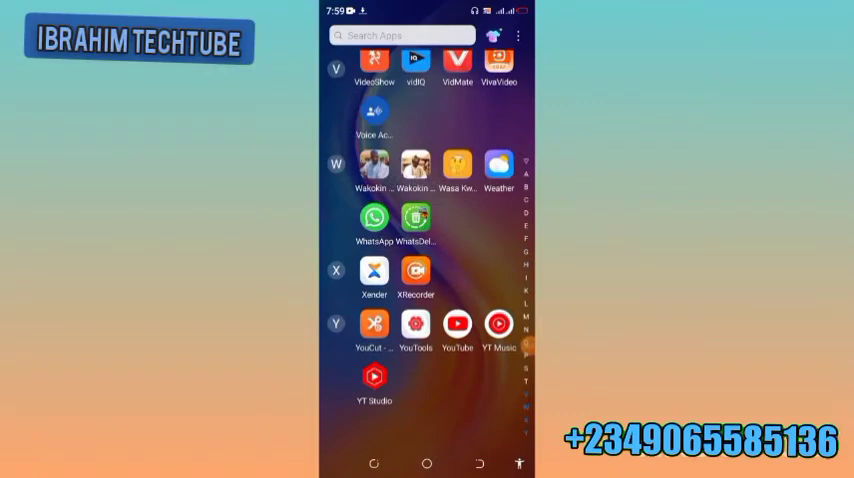
Close the app list and return to the home page with Xender, Telegram and Netflix icons
left_click(427, 463)
scroll(427, 250, "right", 1)
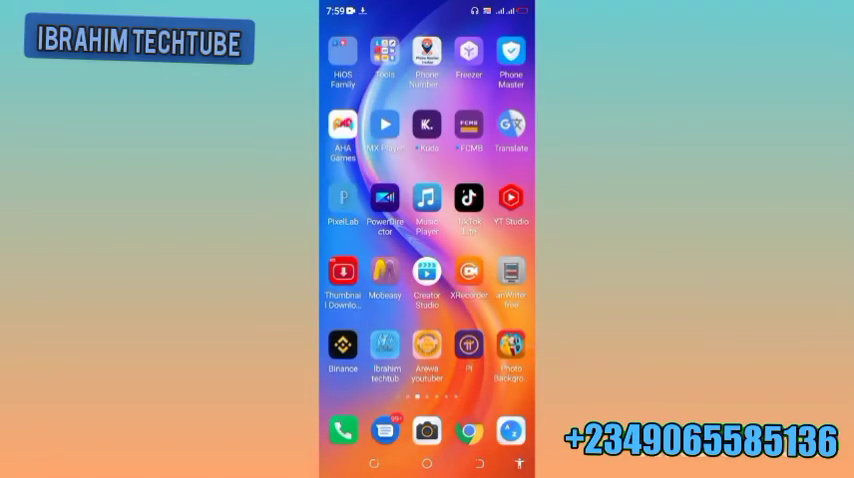
scroll(427, 250, "right", 1)
scroll(427, 250, "right", 1)
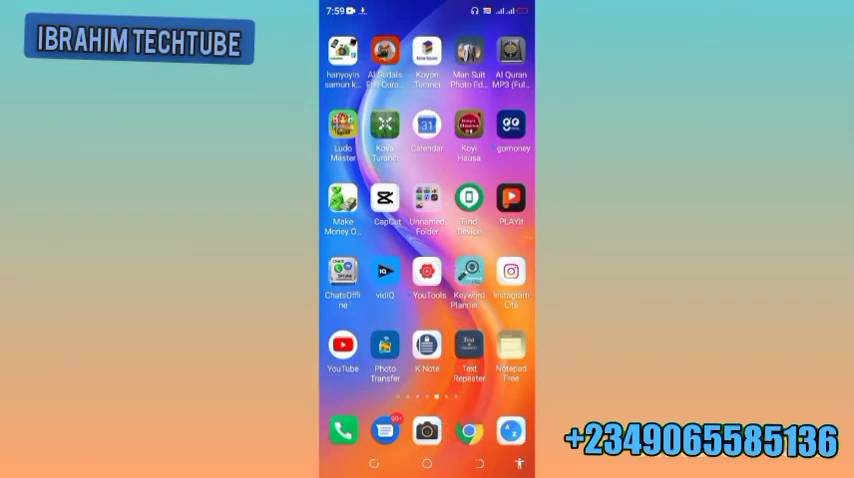
scroll(427, 250, "right", 1)
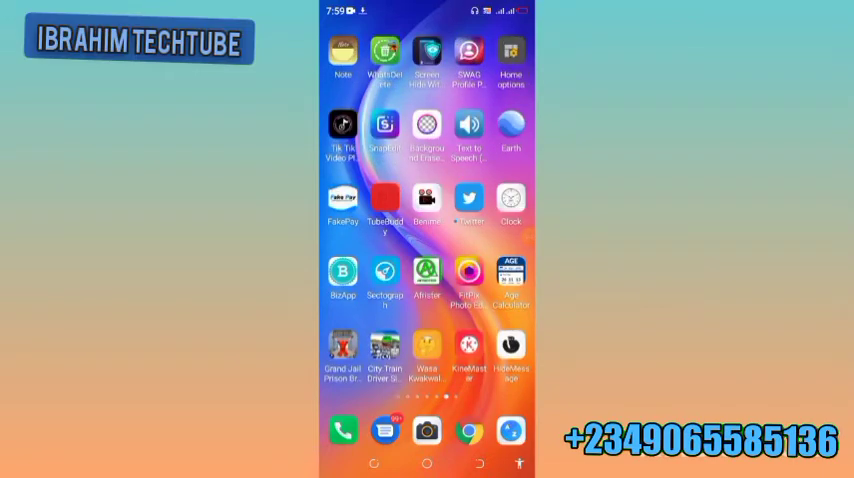
scroll(427, 250, "right", 1)
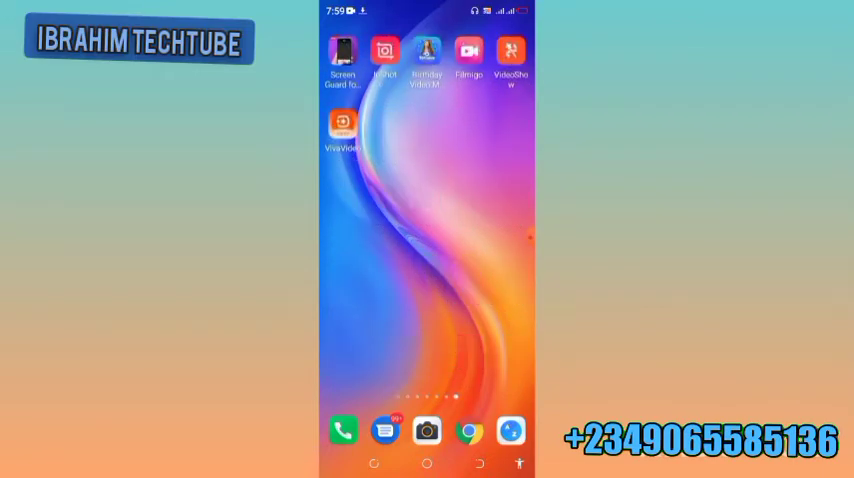
scroll(427, 250, "left", 1)
scroll(427, 250, "left", 1)
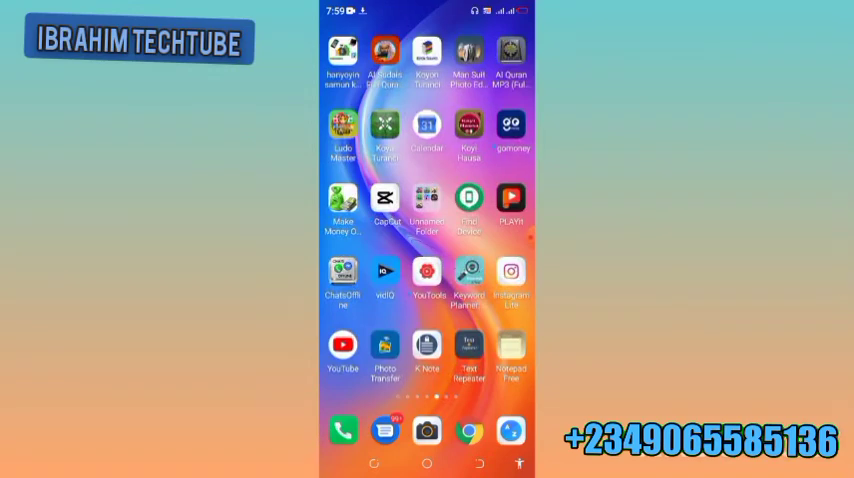
scroll(427, 250, "left", 1)
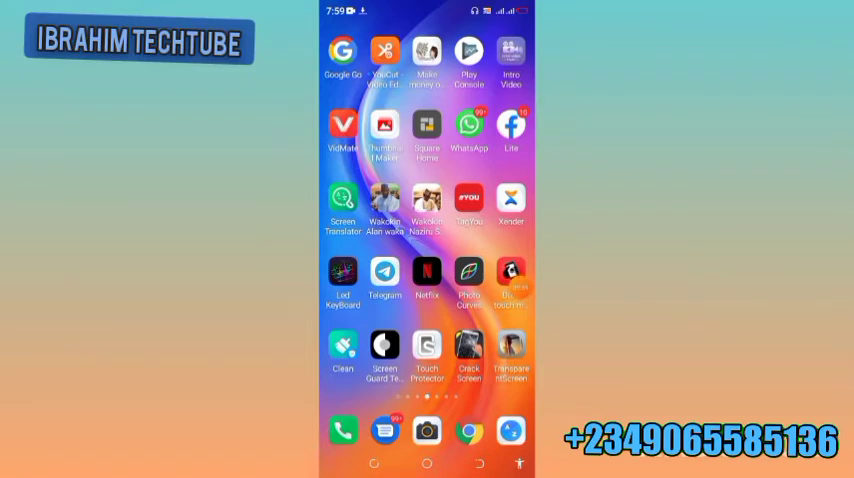
Launch the TransparentScreen app and accept its privacy policy with Continue
left_click(516, 280)
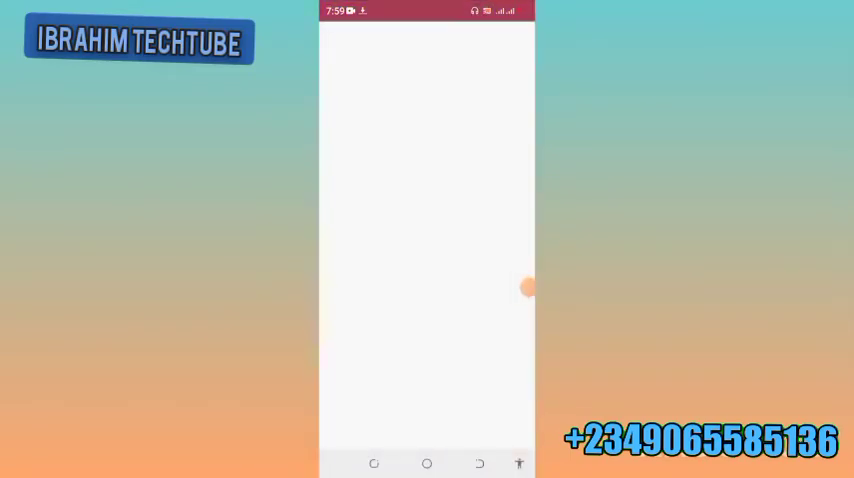
left_click(527, 288)
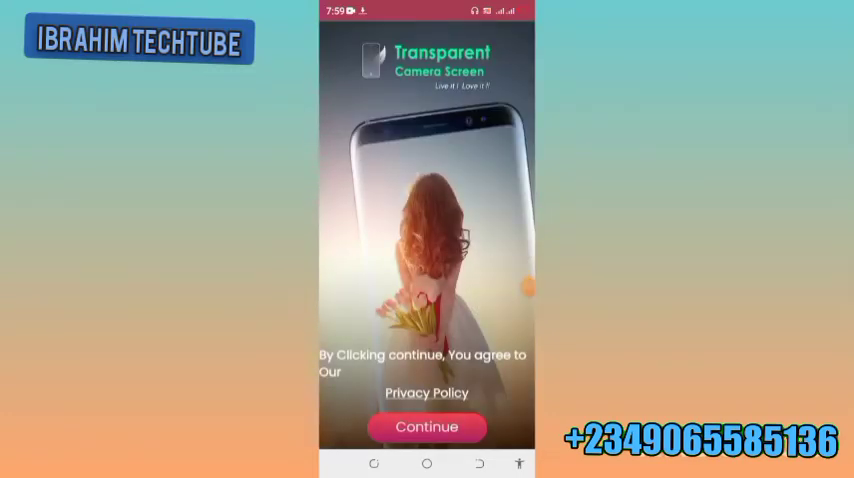
left_click(427, 427)
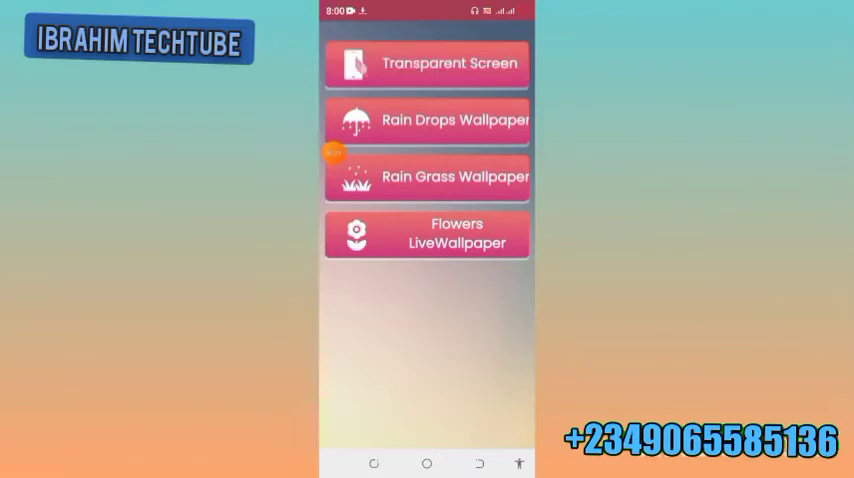
Start Transparent Screen, allow camera and media permissions, then preview the transparent wallpaper
left_click(427, 63)
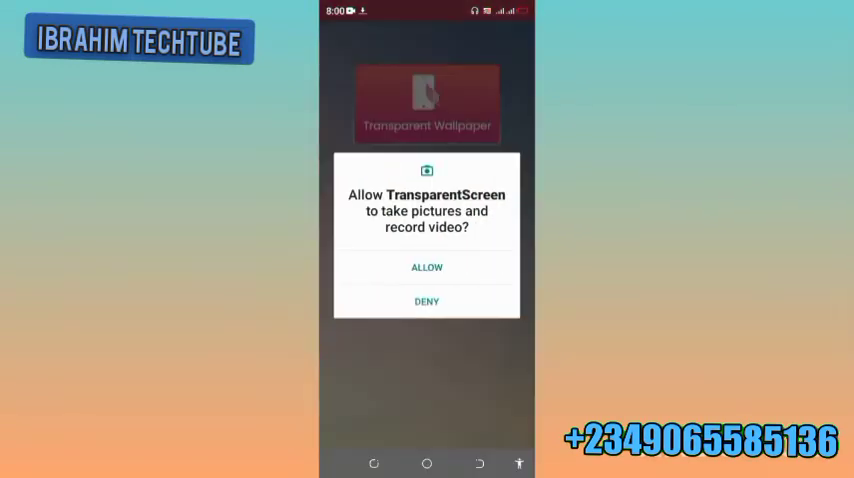
left_click(427, 267)
left_click(427, 267)
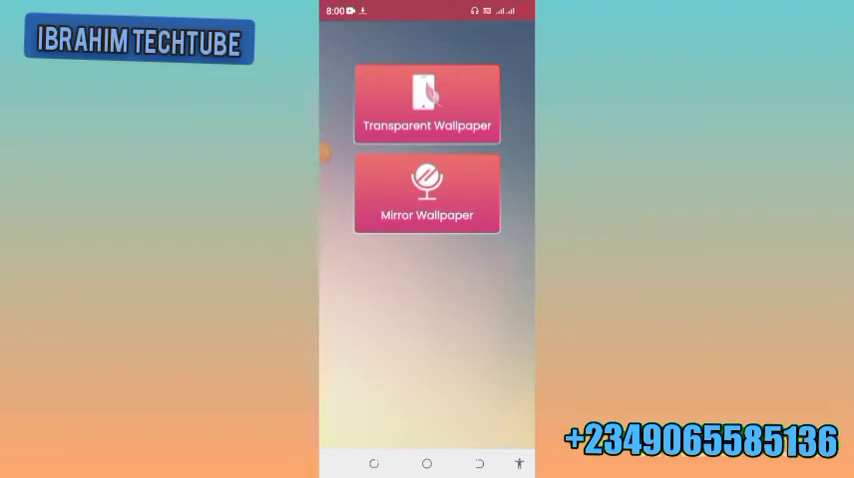
left_click_drag(322, 152, 443, 134)
left_click(427, 104)
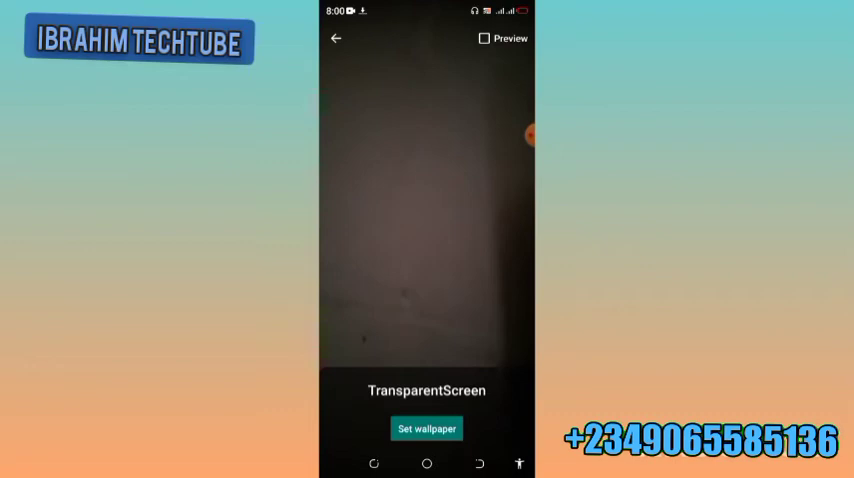
Apply the live camera wallpaper to the Home screen and exit to the home screen
left_click(426, 428)
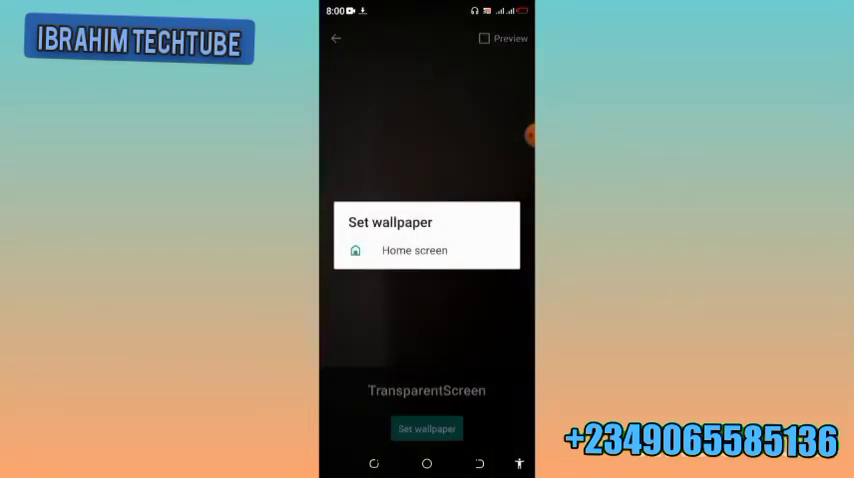
left_click(414, 250)
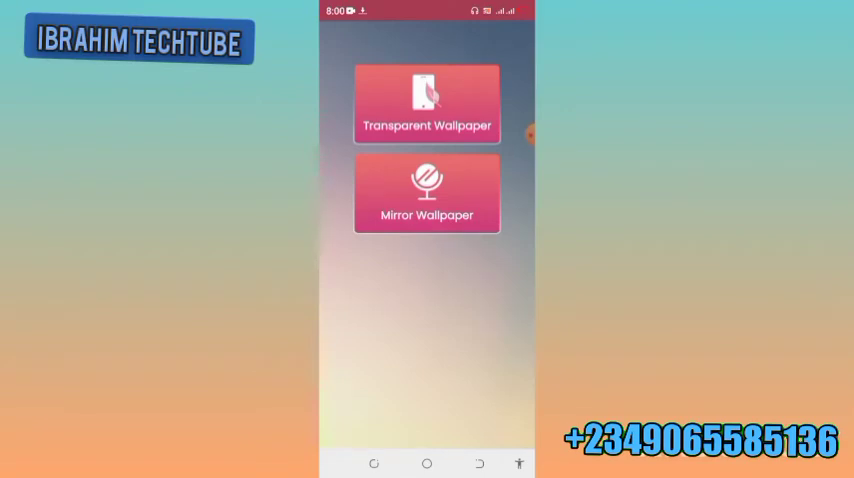
left_click(426, 463)
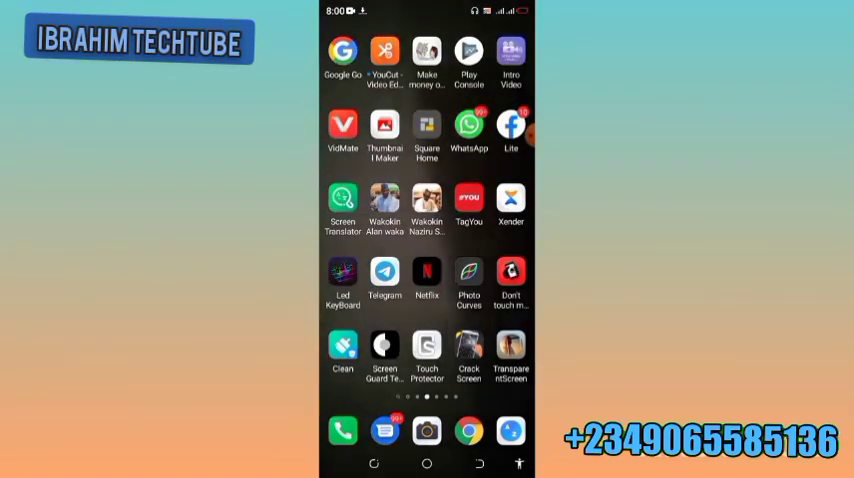
Open the app drawer, then go back to the clock home page
left_click_drag(426, 380, 426, 150)
left_click(426, 463)
left_click_drag(360, 250, 500, 250)
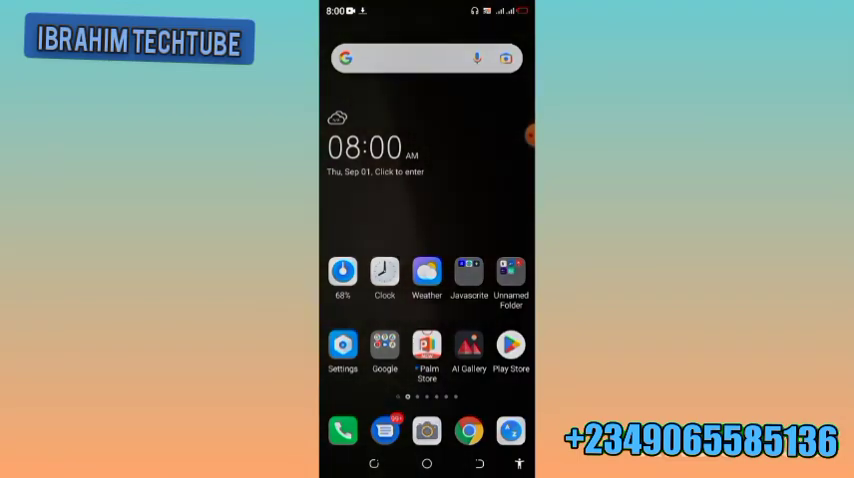
Reopen the app drawer and scroll through the installed apps
left_click_drag(427, 380, 427, 150)
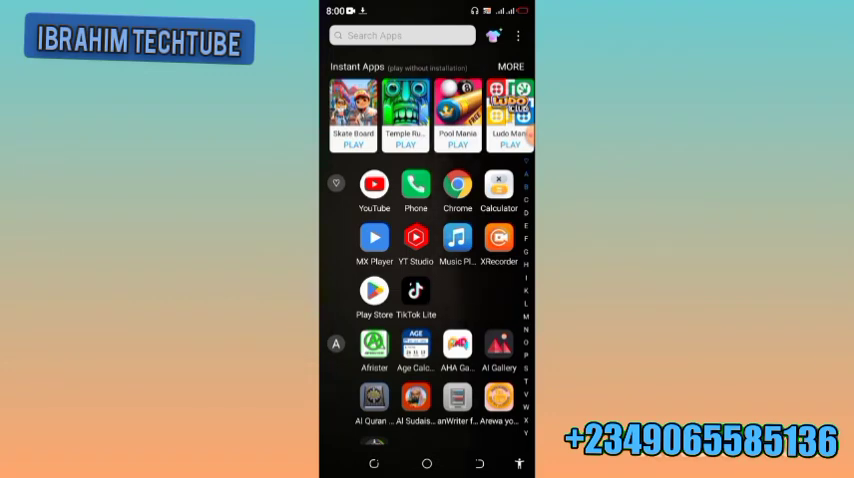
left_click_drag(427, 350, 427, 243)
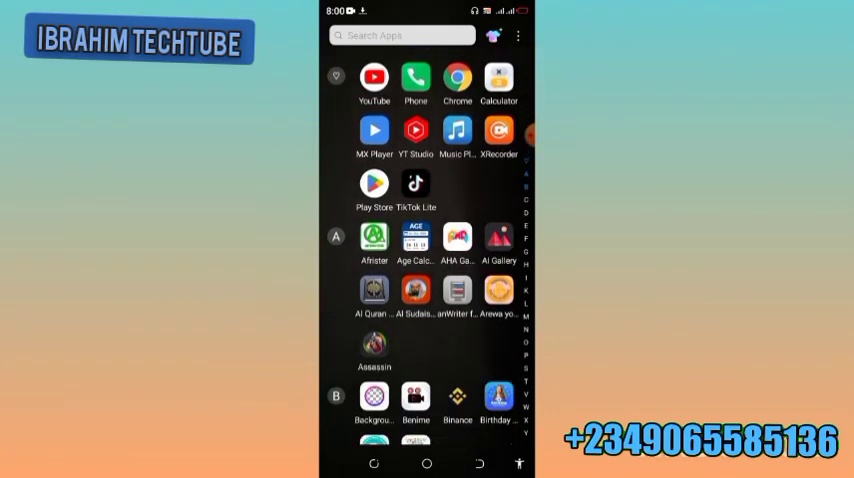
left_click_drag(427, 200, 427, 295)
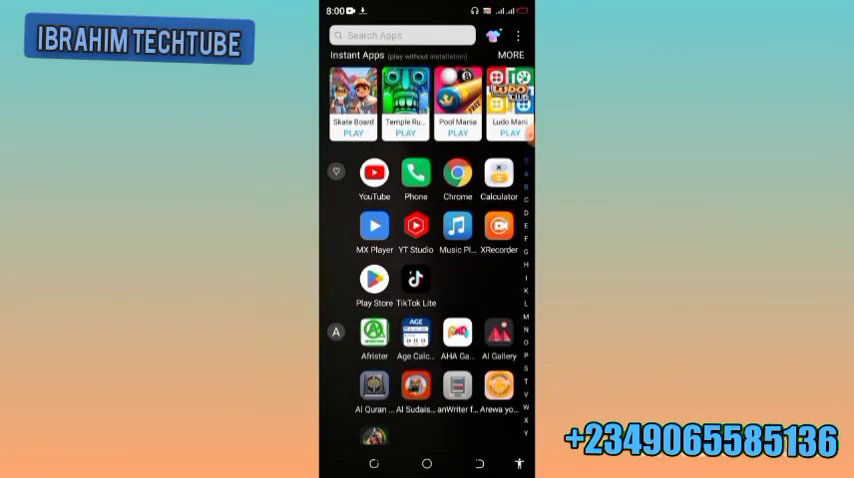